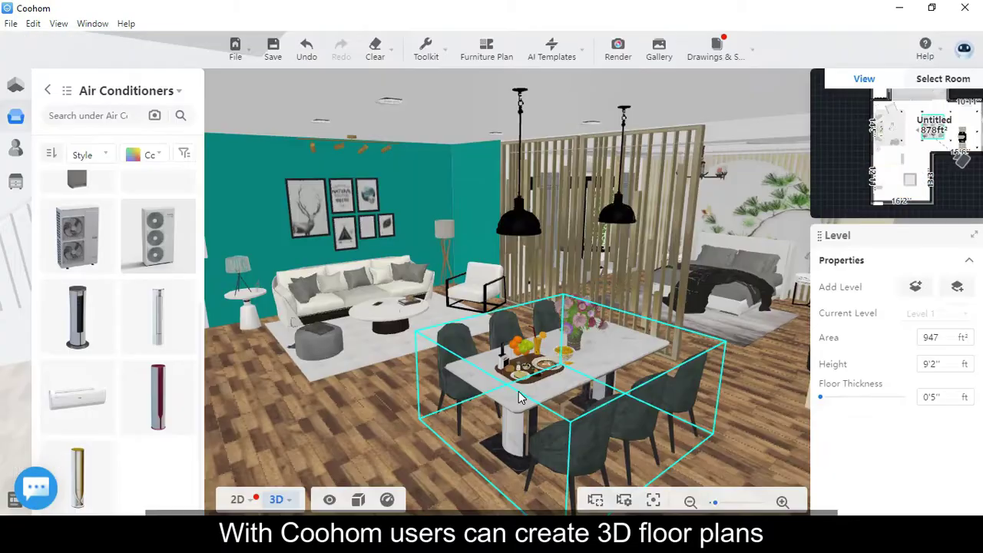
# Open the dining table set in the Material Editor and examine its components.
pyautogui.click(519, 393)
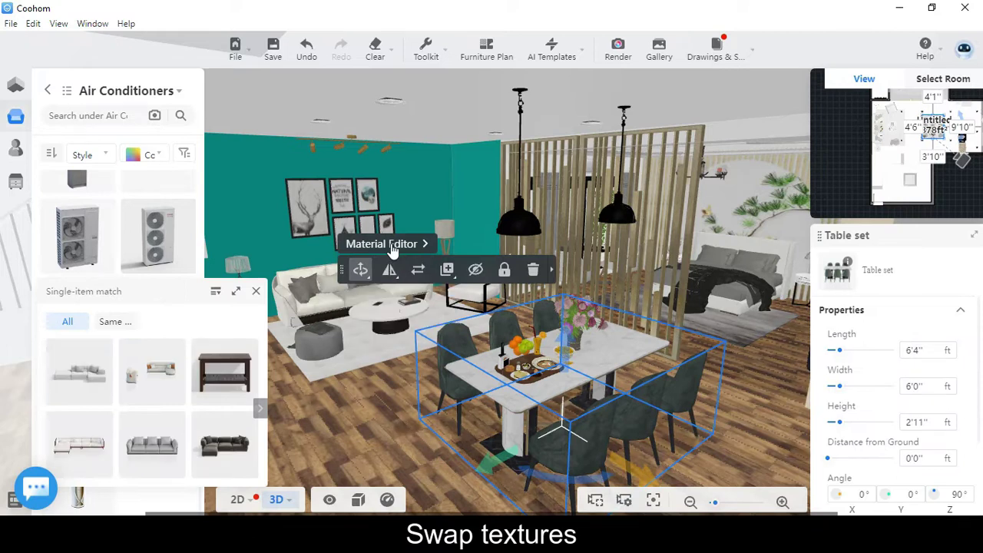
pyautogui.click(387, 265)
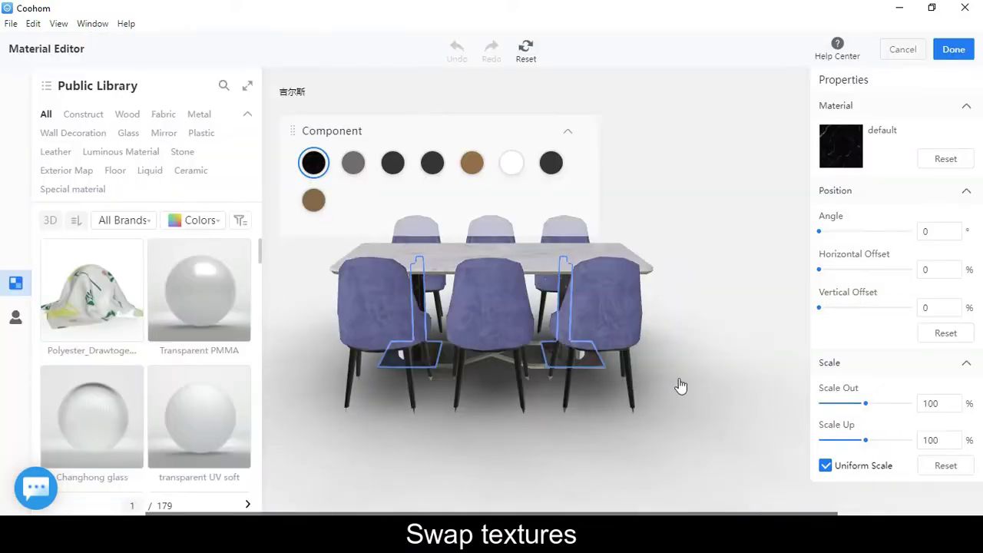
pyautogui.moveTo(709, 396); pyautogui.dragTo(349, 145)
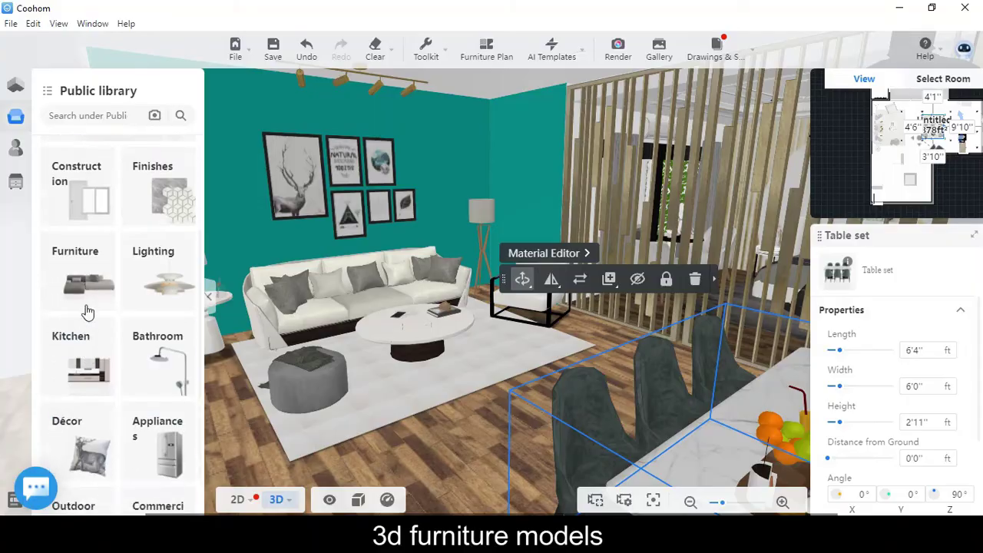
# Browse the Furniture category of the Public Library and the Custom Furniture category of the Customized Library.
pyautogui.click(86, 285)
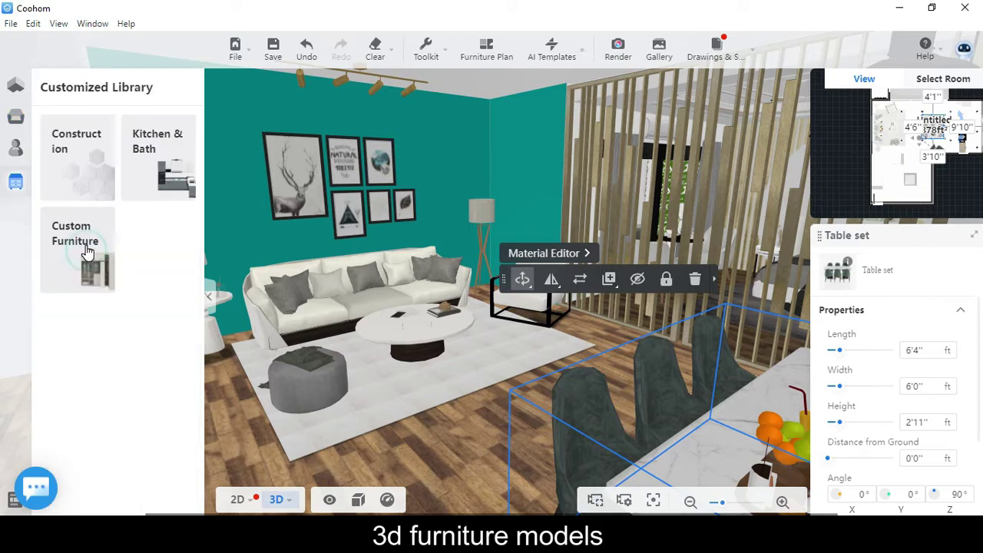
pyautogui.click(87, 247)
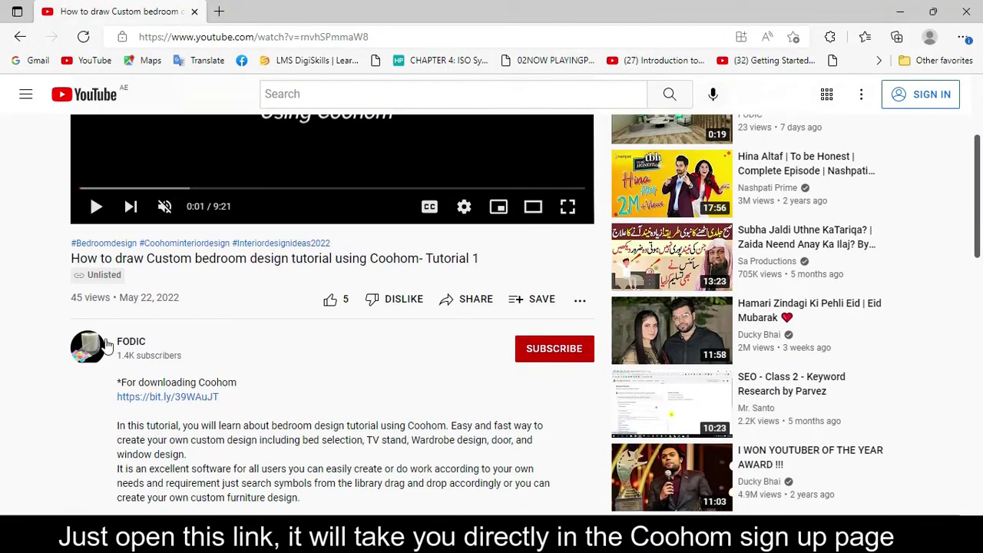
# Look through the video description and the Coohom home page, and switch to the sign-up page.
pyautogui.scroll(-2, 327, 366)
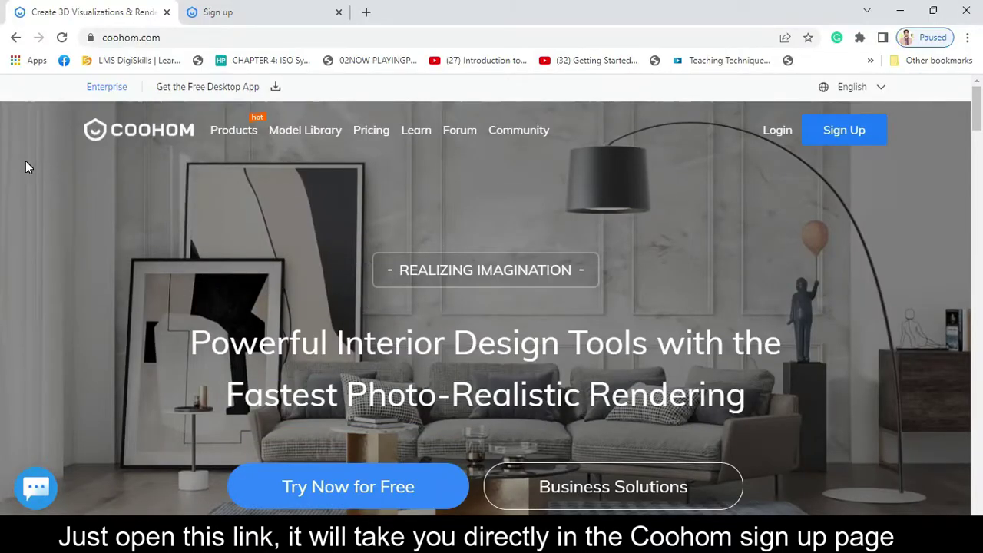
pyautogui.scroll(-6, 26, 163)
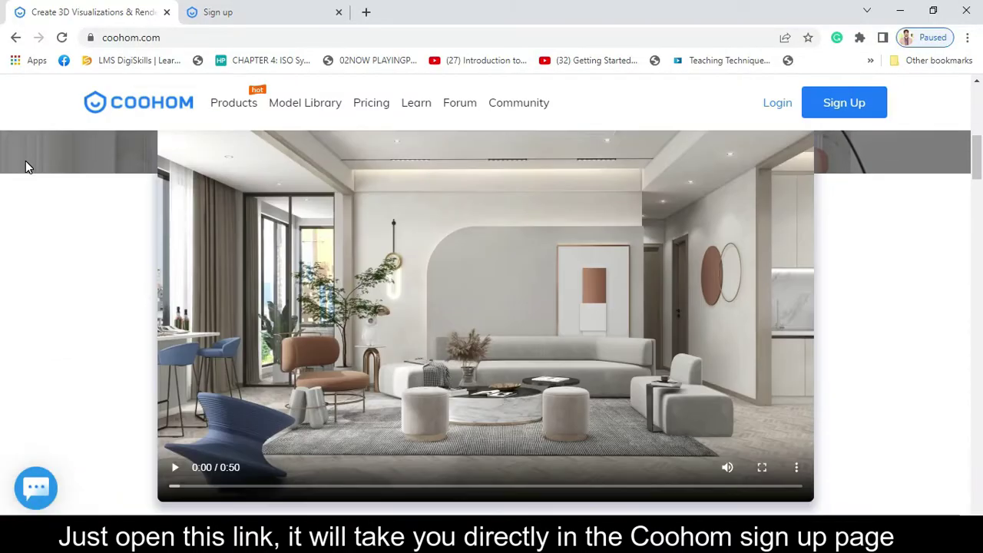
pyautogui.scroll(-12, 26, 165)
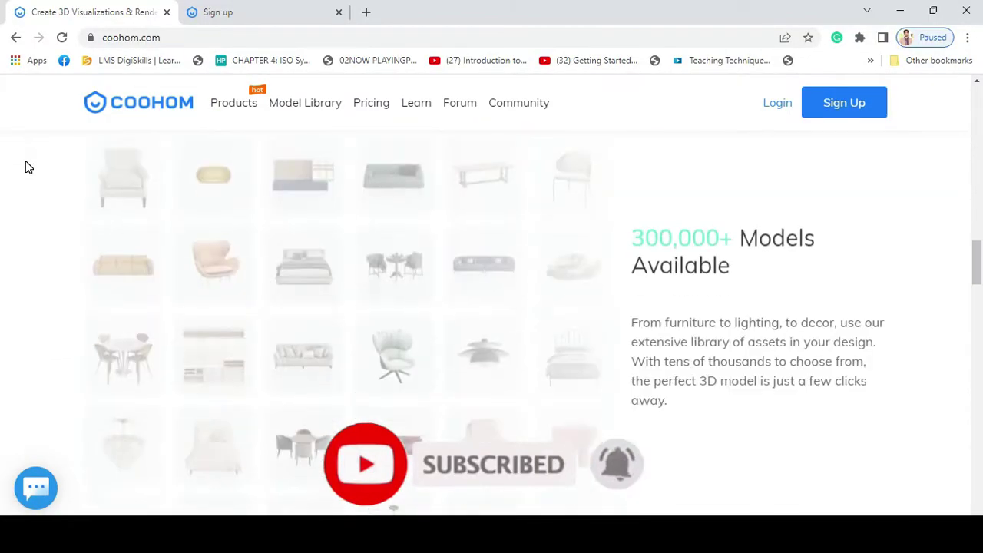
pyautogui.scroll(-5, 26, 168)
pyautogui.click(307, 12)
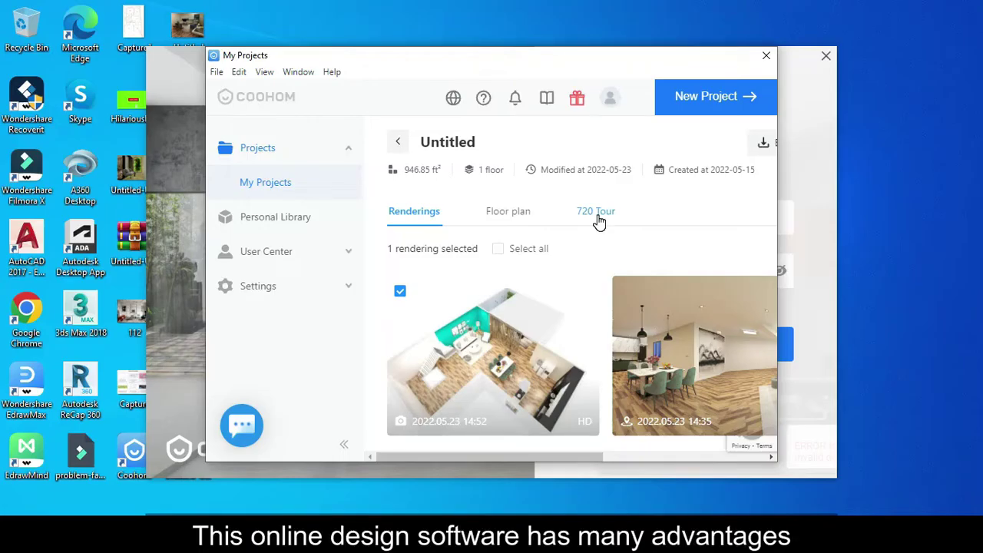
# Regenerate the Light 720 Tour of the Untitled project from its renderings.
pyautogui.click(597, 219)
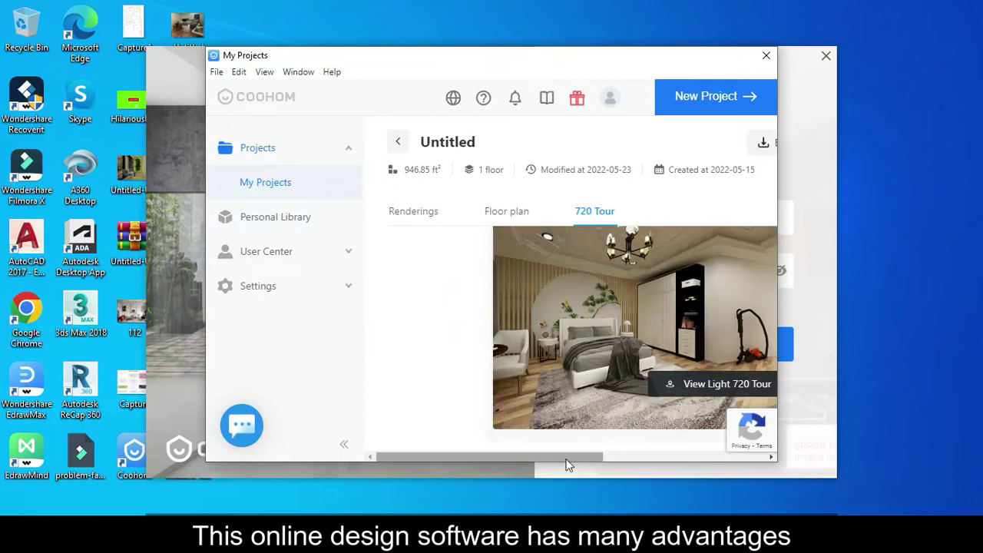
pyautogui.hscroll(3, 572, 443)
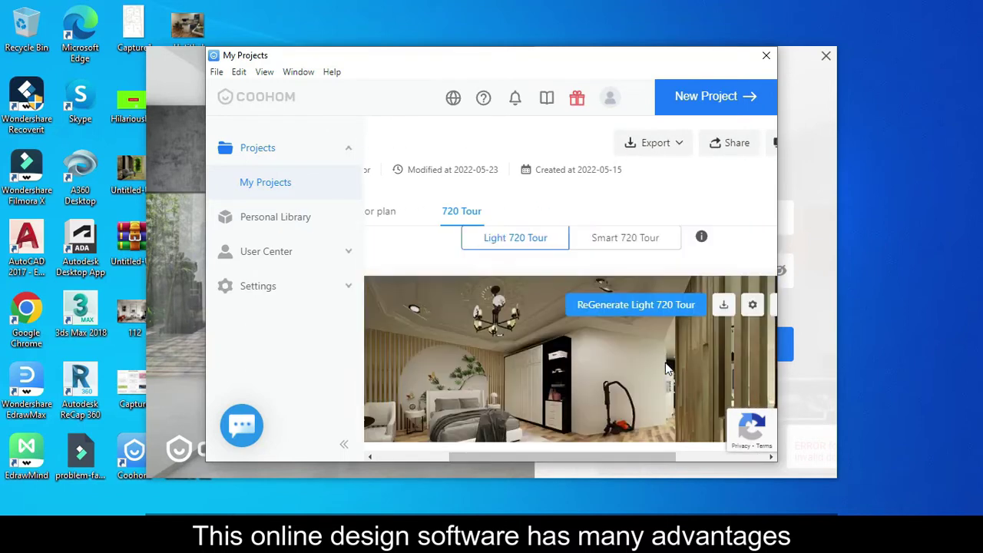
pyautogui.click(636, 304)
pyautogui.click(585, 270)
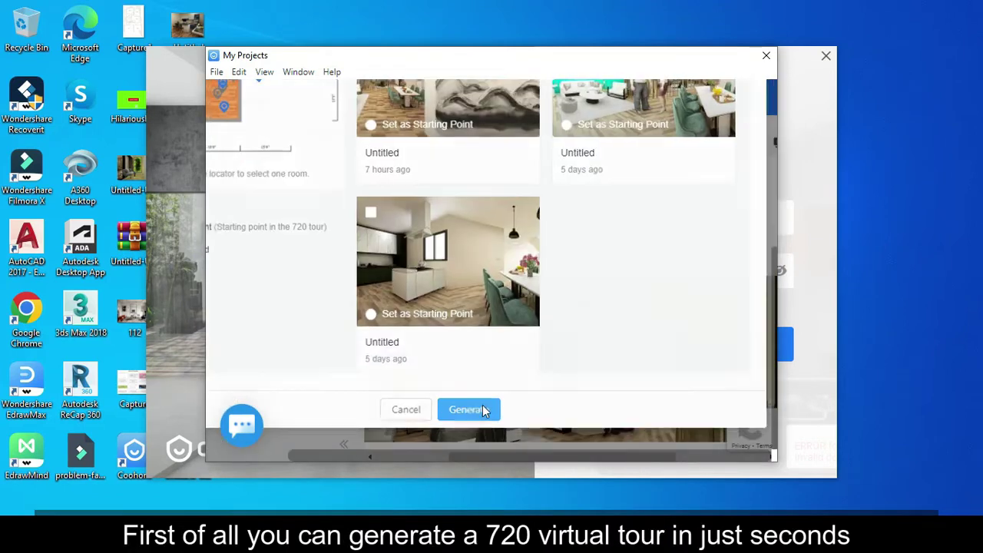
pyautogui.click(483, 407)
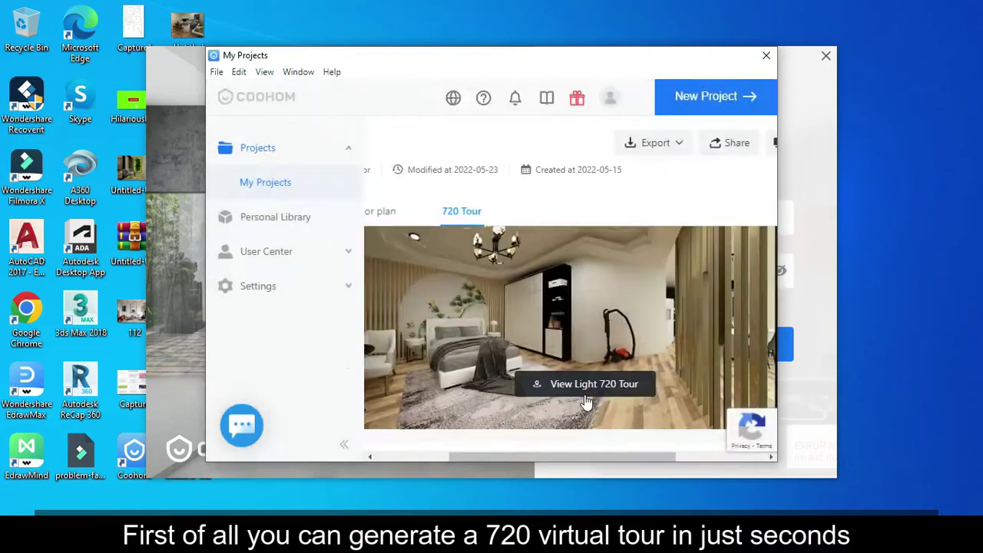
# View the Light 720 Tour and move through the bedroom, dining area, living room and kitchen.
pyautogui.click(607, 384)
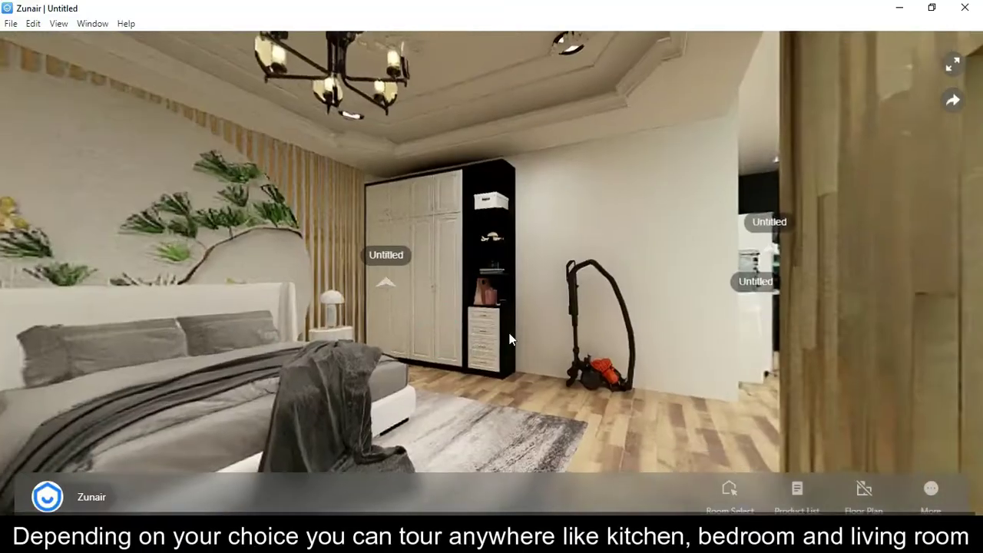
pyautogui.click(476, 335)
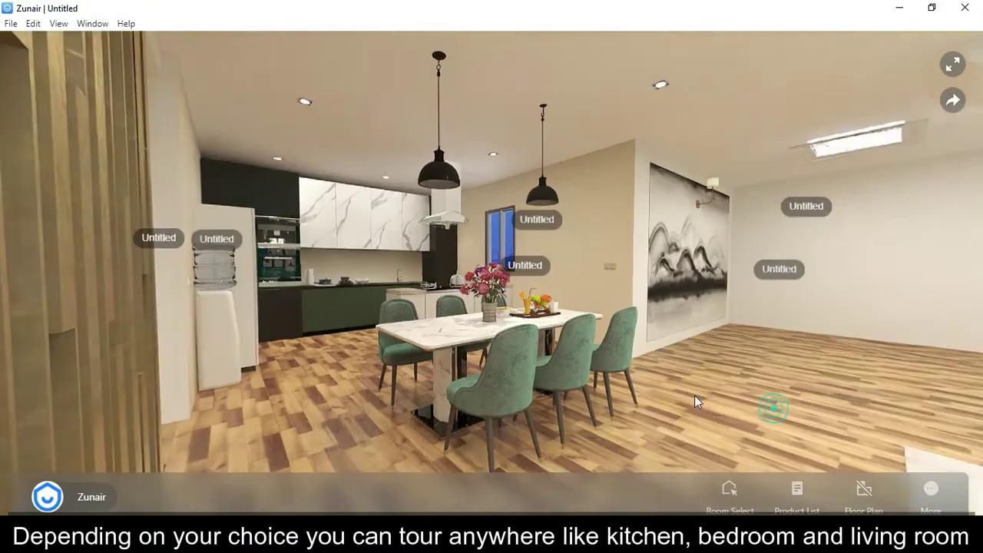
pyautogui.click(694, 402)
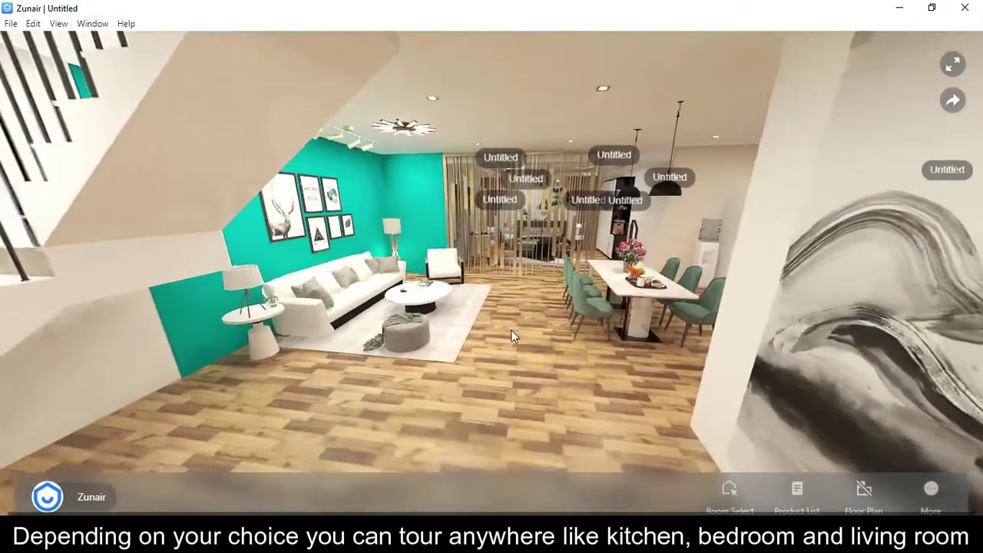
pyautogui.moveTo(511, 331); pyautogui.dragTo(497, 386)
pyautogui.click(497, 384)
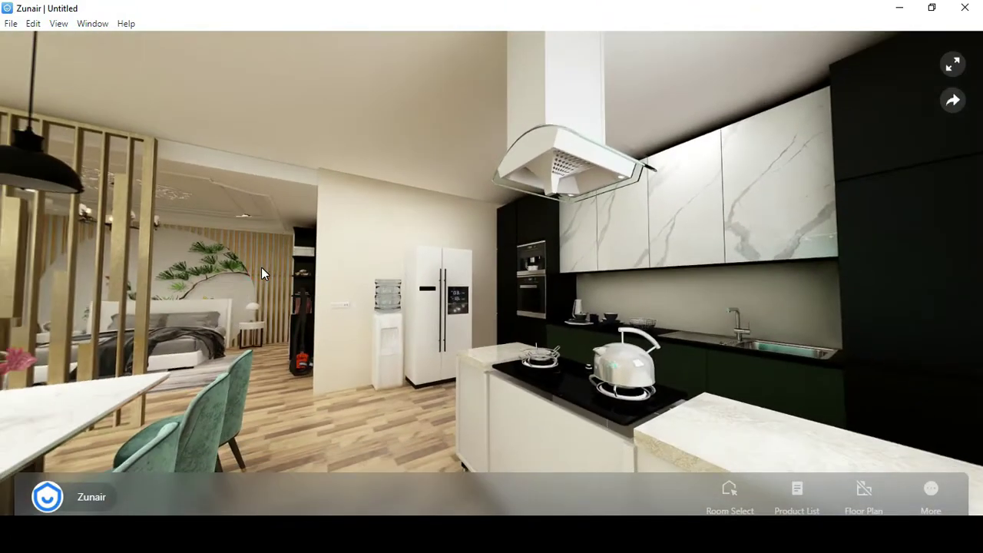
pyautogui.click(261, 267)
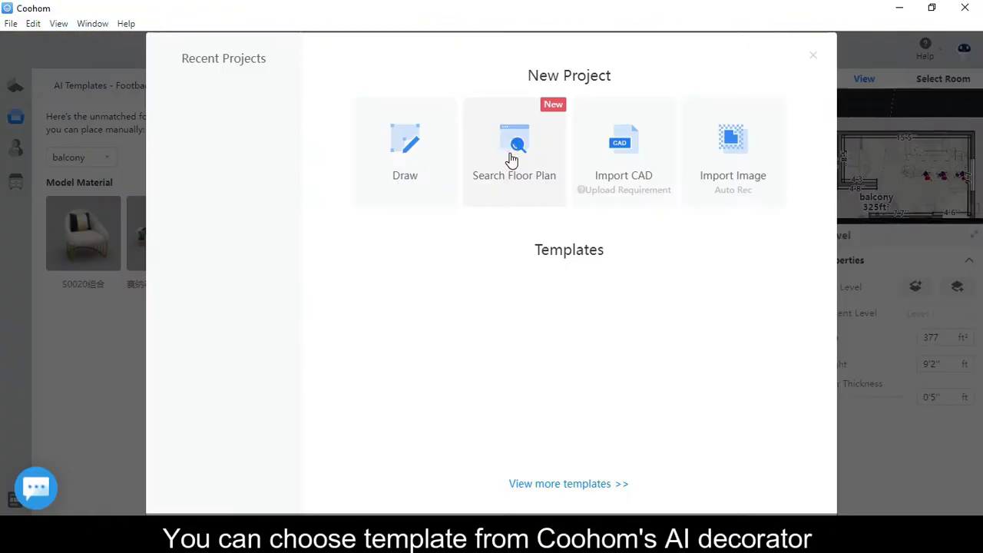
# Search the floor plans for "bedroom and kitchen" and create a project from the two-bedroom plan with a 14'x23' living room.
pyautogui.click(512, 158)
pyautogui.click(581, 282)
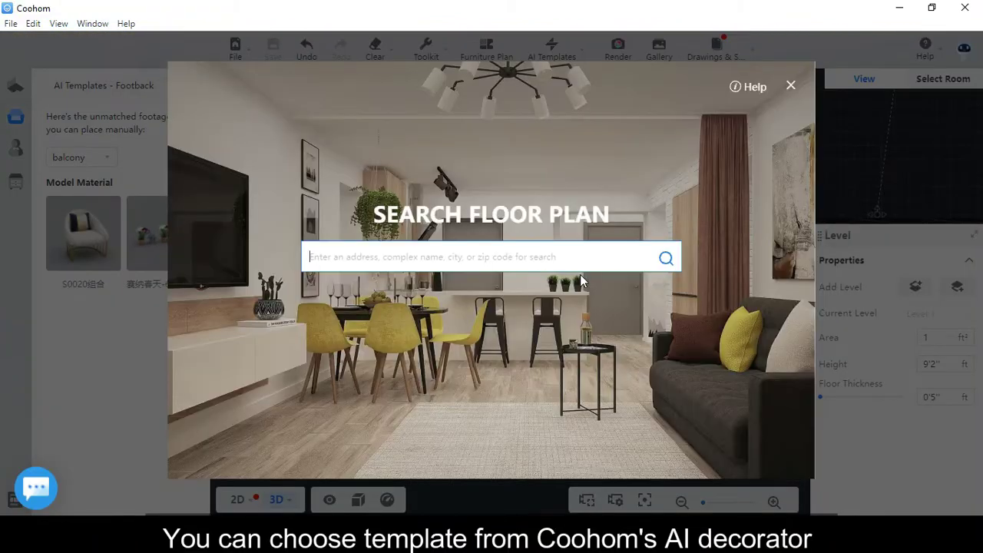
pyautogui.write('bedroom and kitche')
pyautogui.write('n')
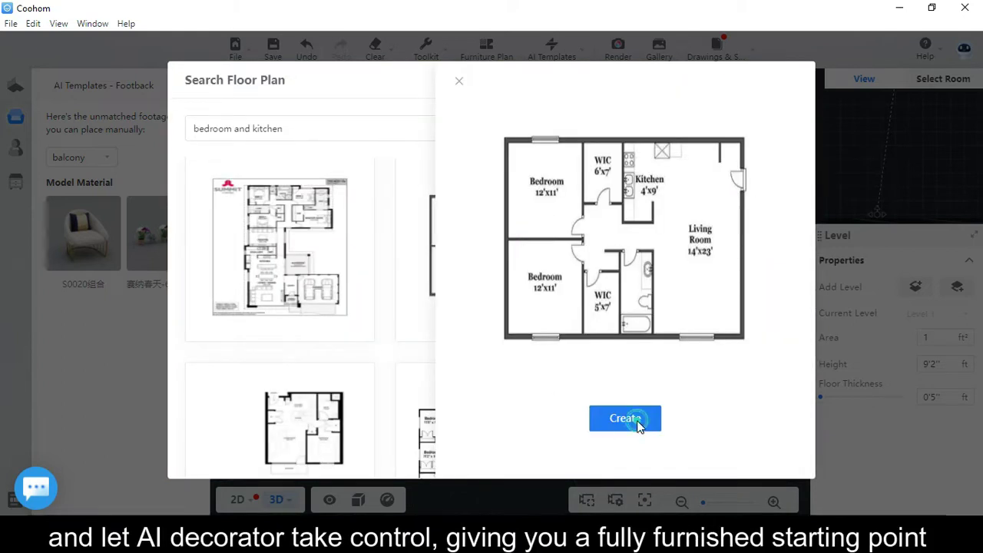
pyautogui.click(637, 425)
# Start a Single Room AI template for the upper-left bedroom and continue to the template selection.
pyautogui.moveTo(555, 46)
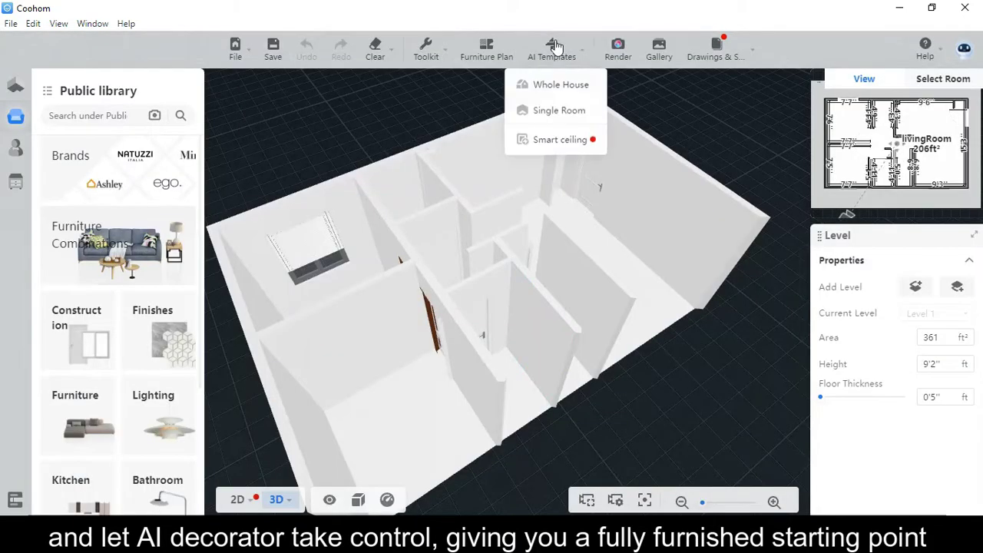
pyautogui.click(554, 110)
pyautogui.click(378, 228)
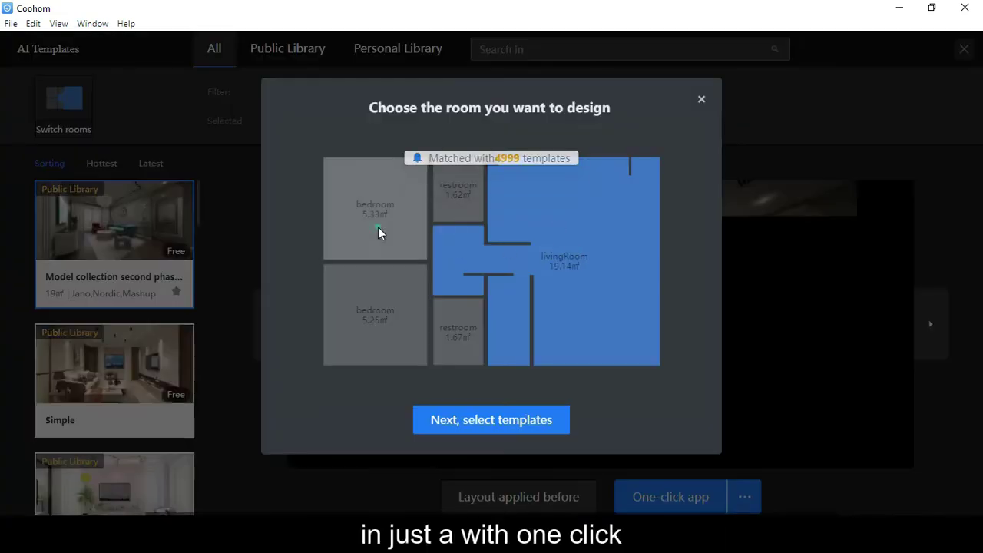
pyautogui.click(488, 430)
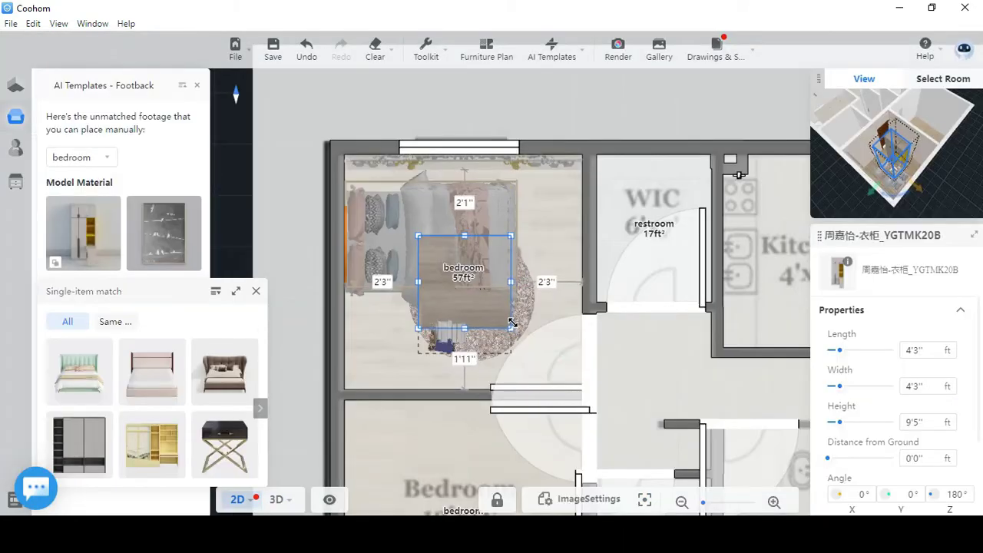
# Furnish the bedroom with the wardrobe in its lower-left corner, the wall hanging set and the pink chair.
pyautogui.moveTo(509, 323); pyautogui.dragTo(392, 394)
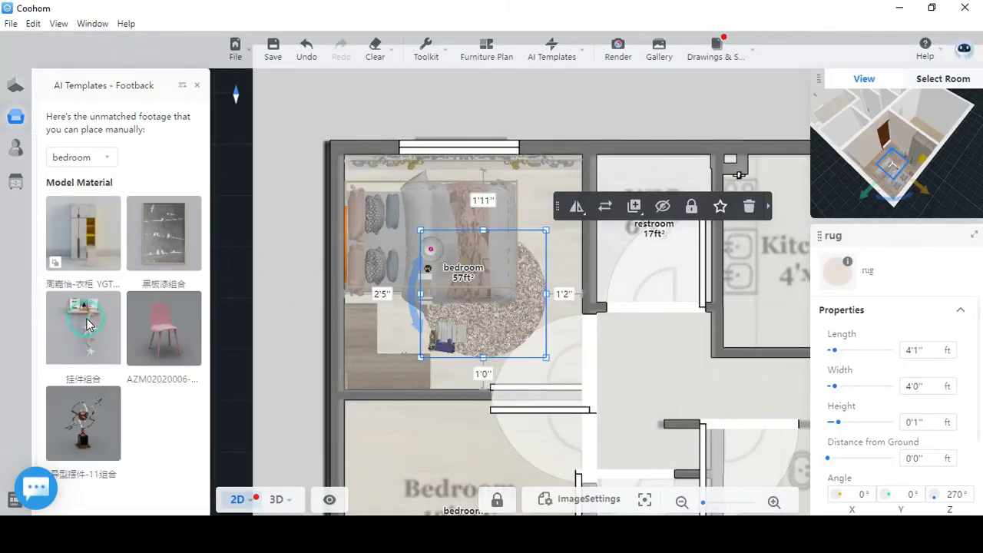
pyautogui.moveTo(83, 328); pyautogui.dragTo(566, 217)
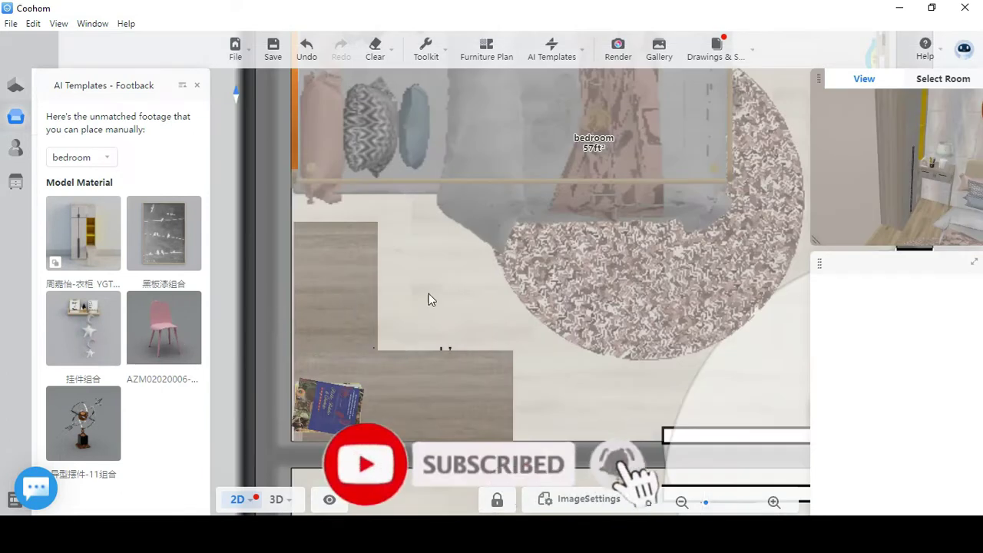
pyautogui.click(450, 301)
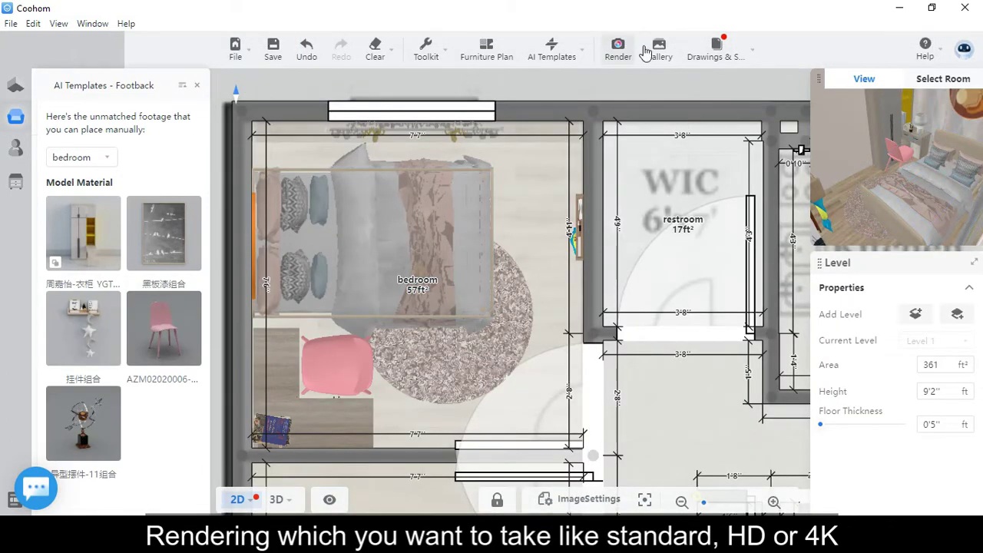
# Set up a Panorama render at HD 3000*1500 with the camera in the bedroom's upper-right corner.
pyautogui.click(618, 47)
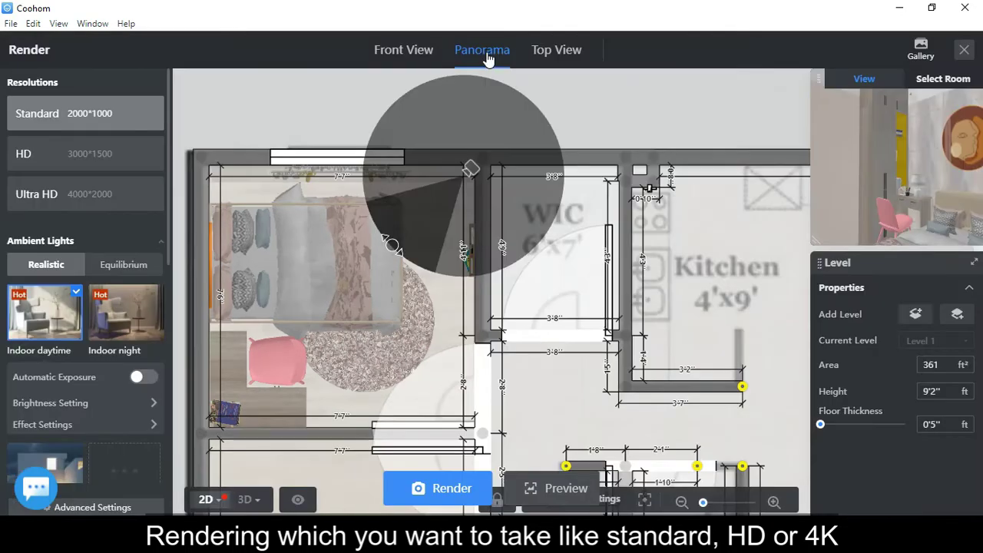
pyautogui.click(96, 156)
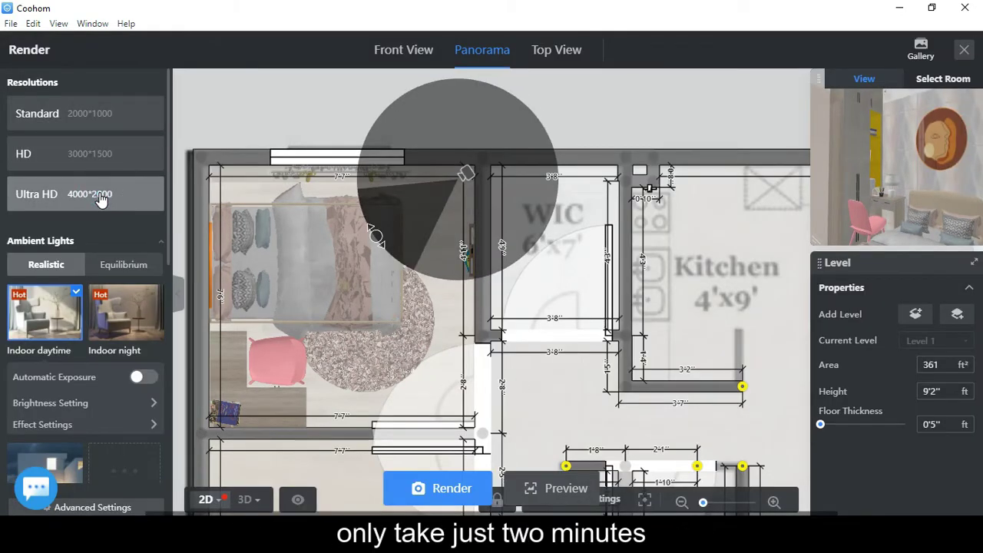
pyautogui.moveTo(466, 173)
pyautogui.mouseDown()
pyautogui.moveTo(481, 169)
pyautogui.moveTo(474, 184)
pyautogui.mouseUp()
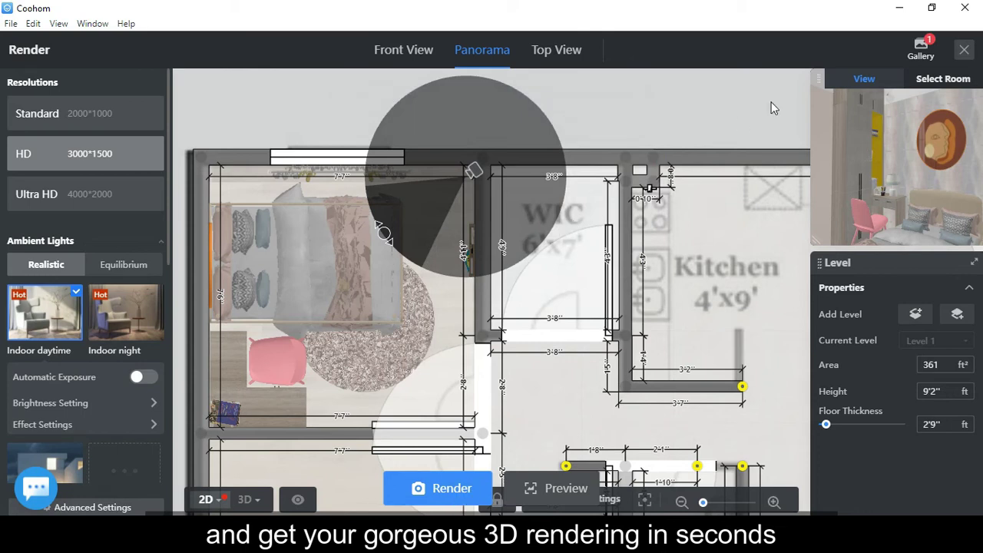
# Open the render gallery and view a bedroom rendering.
pyautogui.click(920, 50)
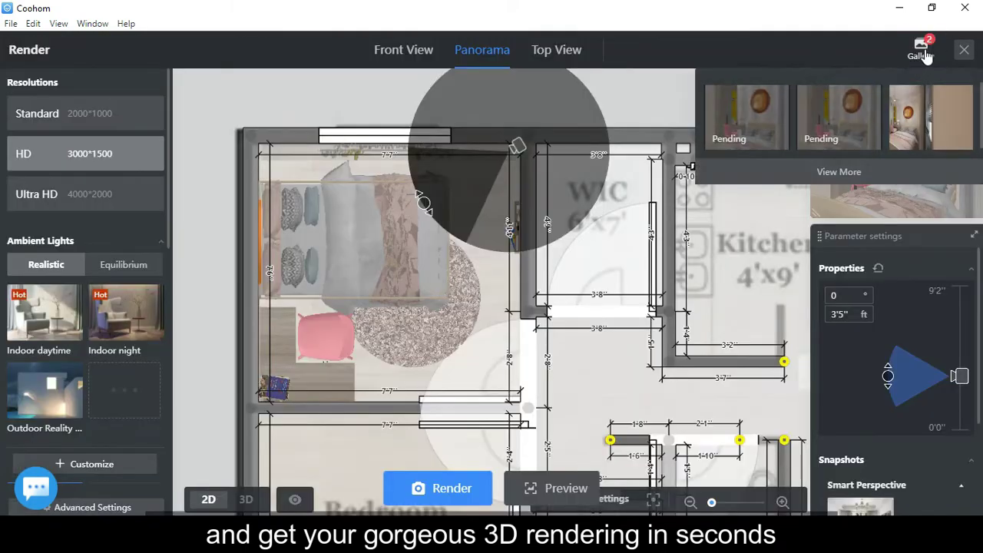
pyautogui.click(920, 50)
pyautogui.click(630, 183)
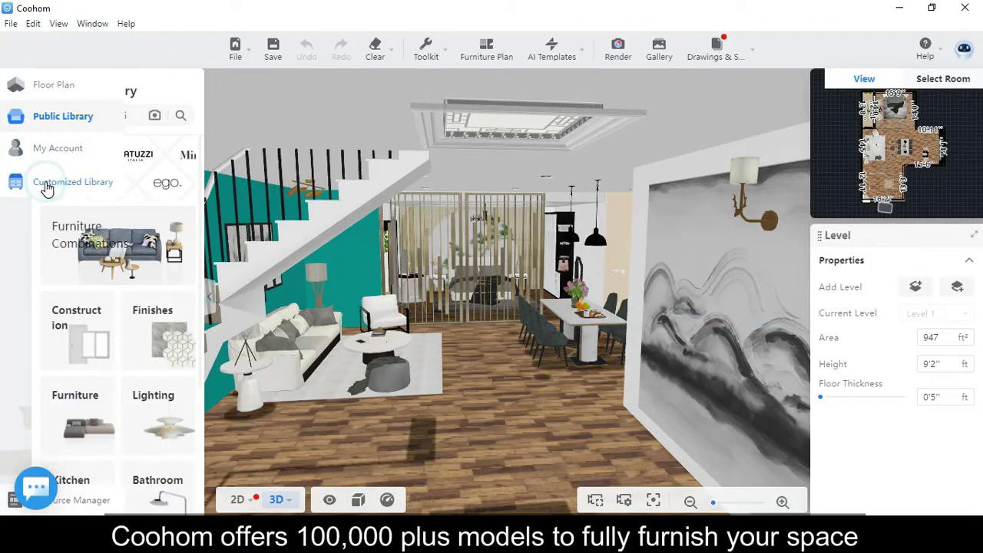
# Open Custom Furniture from the Customized Library and browse the Bedroom category of the Space System catalog.
pyautogui.click(46, 182)
pyautogui.click(77, 238)
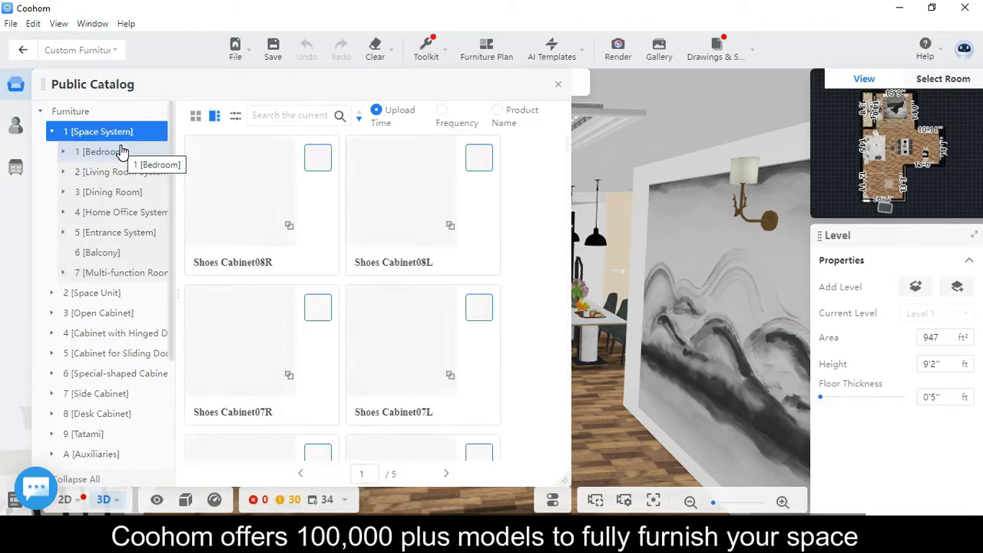
pyautogui.click(119, 151)
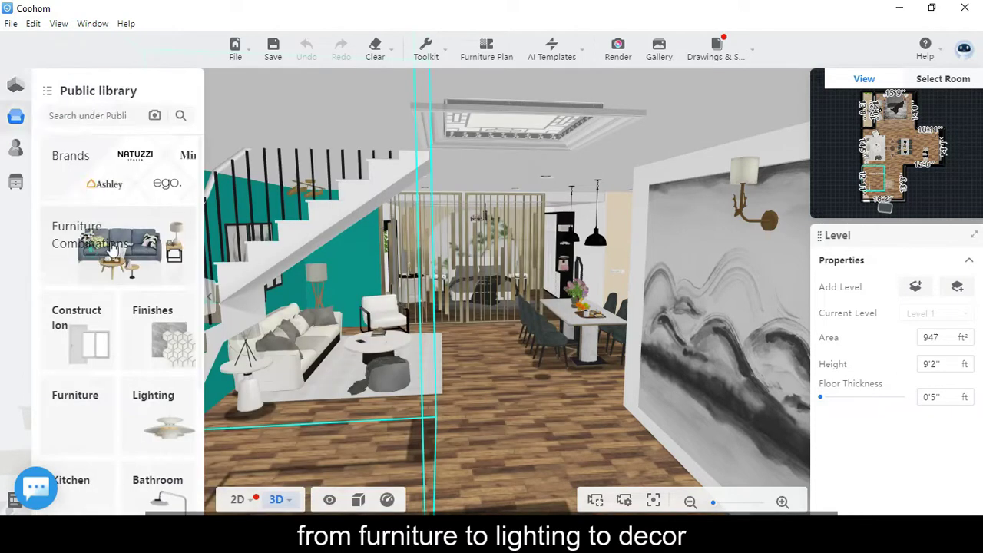
# Browse the Public Library categories and open Pendants & Chandeliers under Lighting.
pyautogui.scroll(-5, 79, 207)
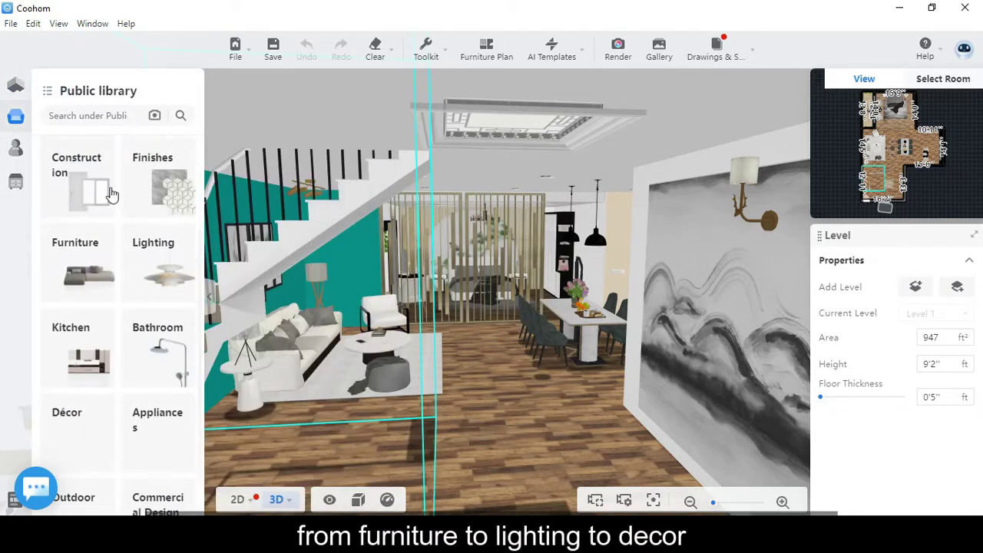
pyautogui.click(82, 222)
pyautogui.click(47, 91)
pyautogui.click(154, 219)
pyautogui.click(82, 208)
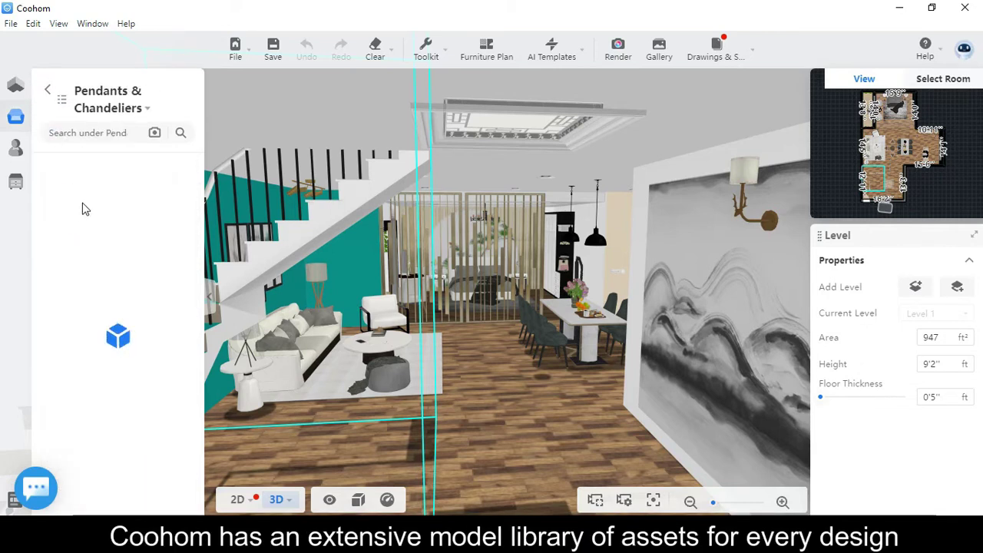
# Go back through the Lighting category to the Public Library and look through the Décor category's model groups.
pyautogui.click(47, 91)
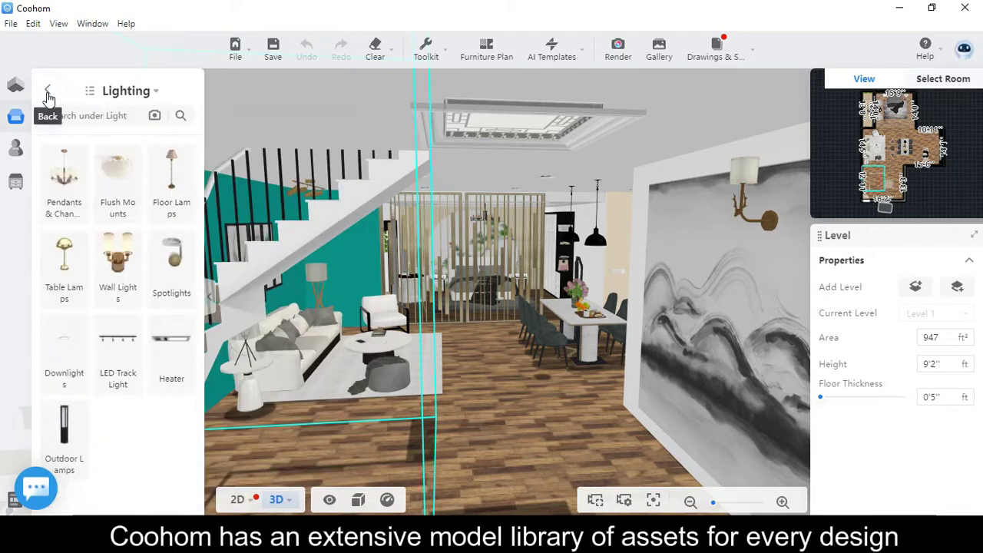
pyautogui.click(47, 91)
pyautogui.click(82, 358)
pyautogui.scroll(-1, 105, 275)
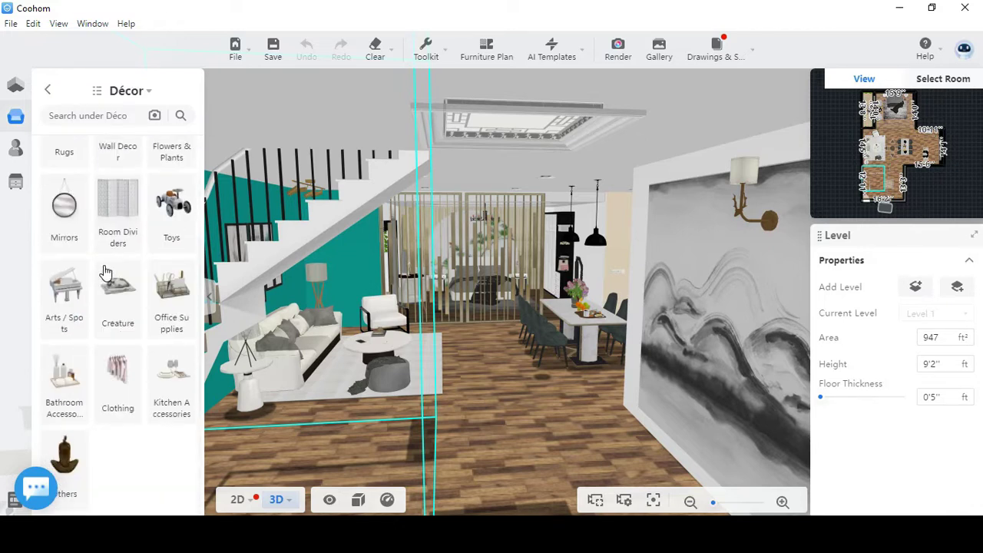
pyautogui.scroll(1, 154, 230)
pyautogui.click(177, 185)
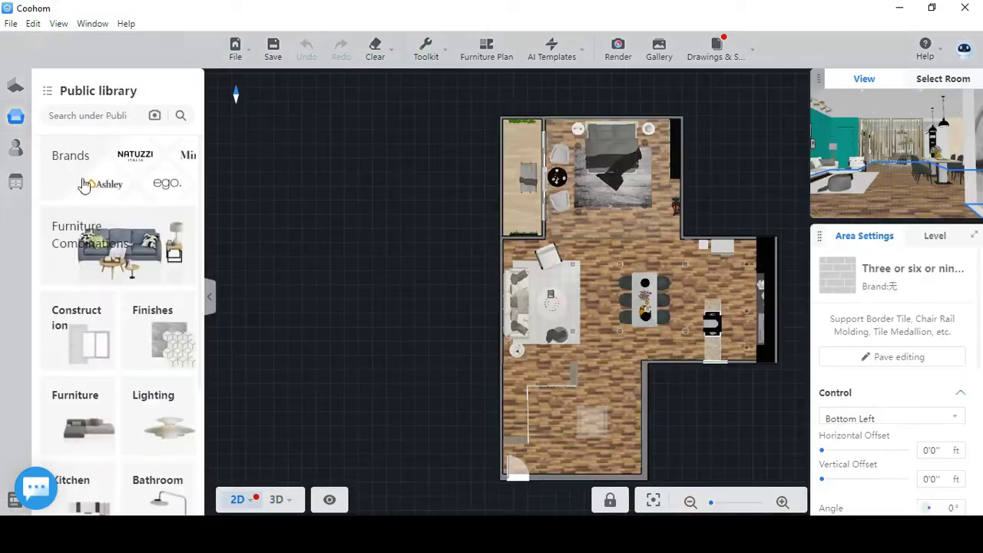
# Draw a closed rectangular room about 23'4" by 23'11" with walls, beside the existing apartment plan.
pyautogui.click(15, 85)
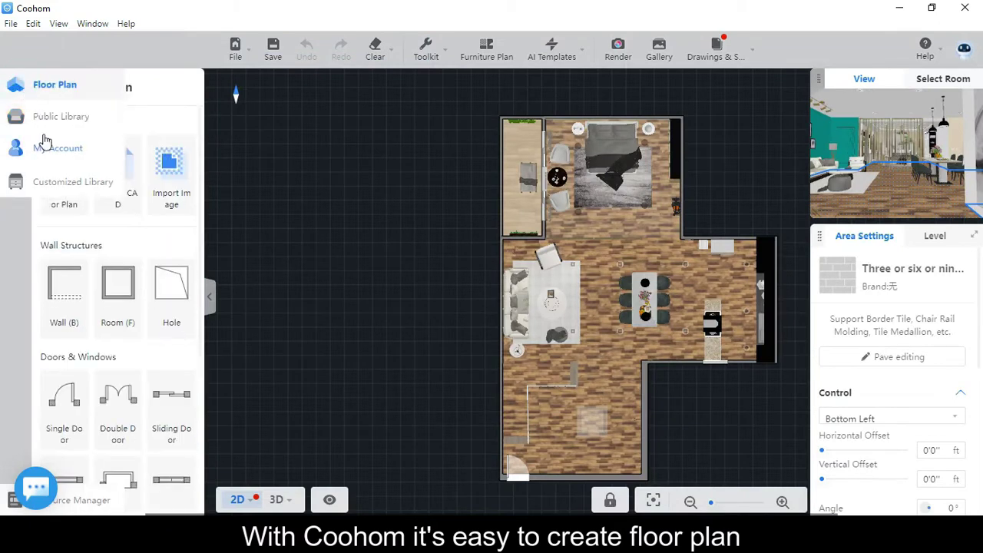
pyautogui.click(64, 292)
pyautogui.click(455, 148)
pyautogui.click(248, 361)
pyautogui.click(248, 149)
pyautogui.press('Escape')
# Place a window in the left wall of the new room and lengthen it towards the room's upper corner.
pyautogui.scroll(-3, 177, 315)
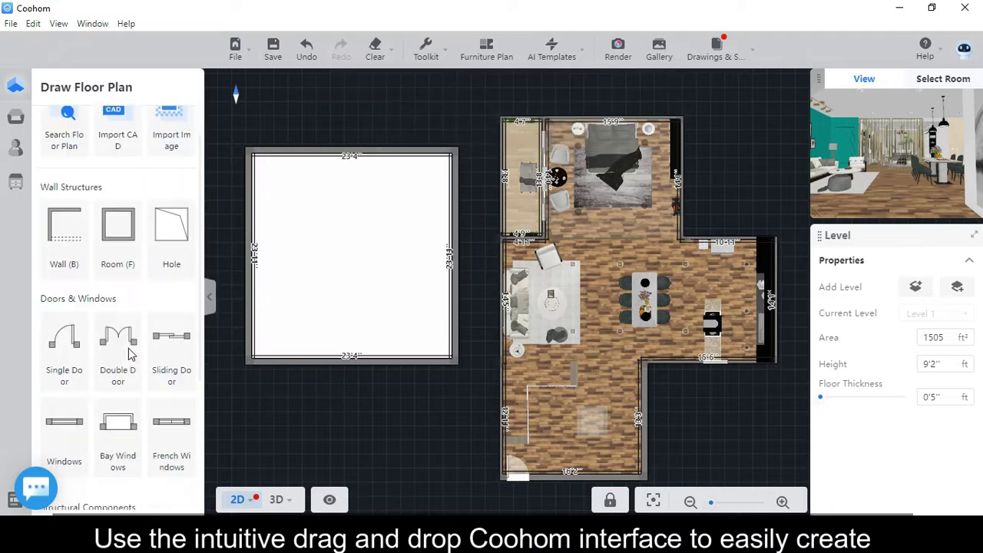
pyautogui.moveTo(255, 231); pyautogui.dragTo(255, 232)
pyautogui.scroll(3, 256, 235)
pyautogui.moveTo(248, 369); pyautogui.dragTo(256, 364)
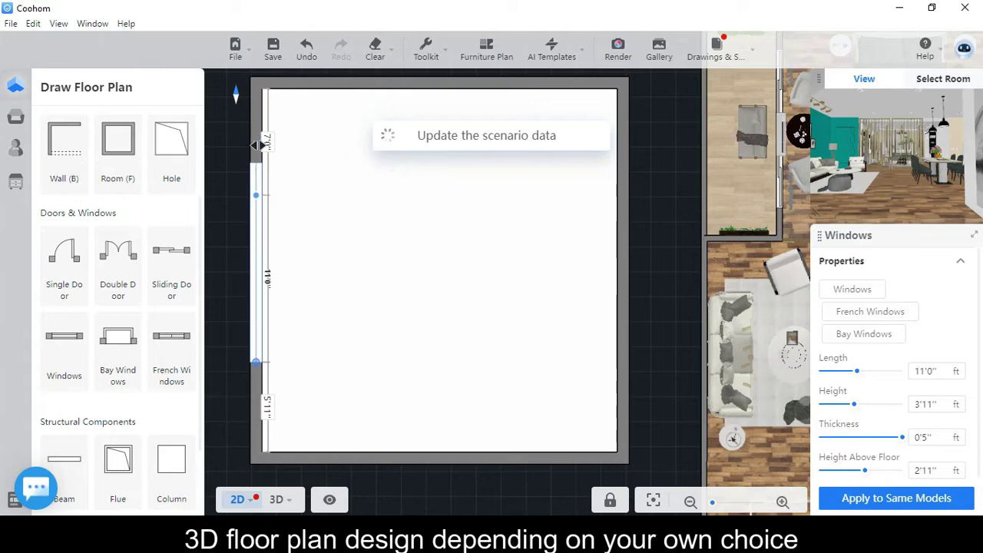
pyautogui.moveTo(256, 196); pyautogui.dragTo(256, 146)
pyautogui.click(217, 193)
pyautogui.scroll(-3, 389, 473)
# In 3D view, place an item from the Public Library's Furniture category on the new room's floor near the window wall.
pyautogui.click(276, 499)
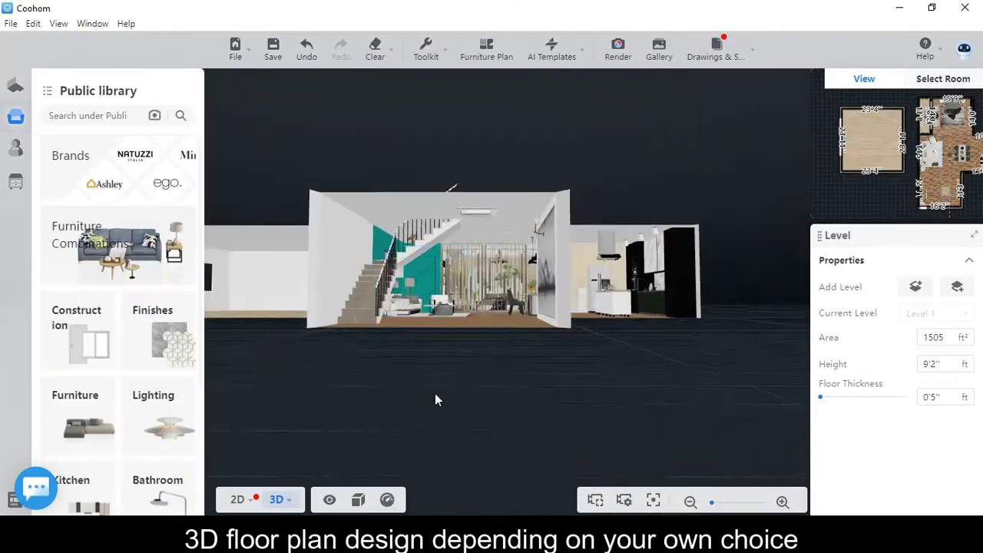
pyautogui.scroll(3, 445, 333)
pyautogui.moveTo(445, 333); pyautogui.dragTo(569, 329)
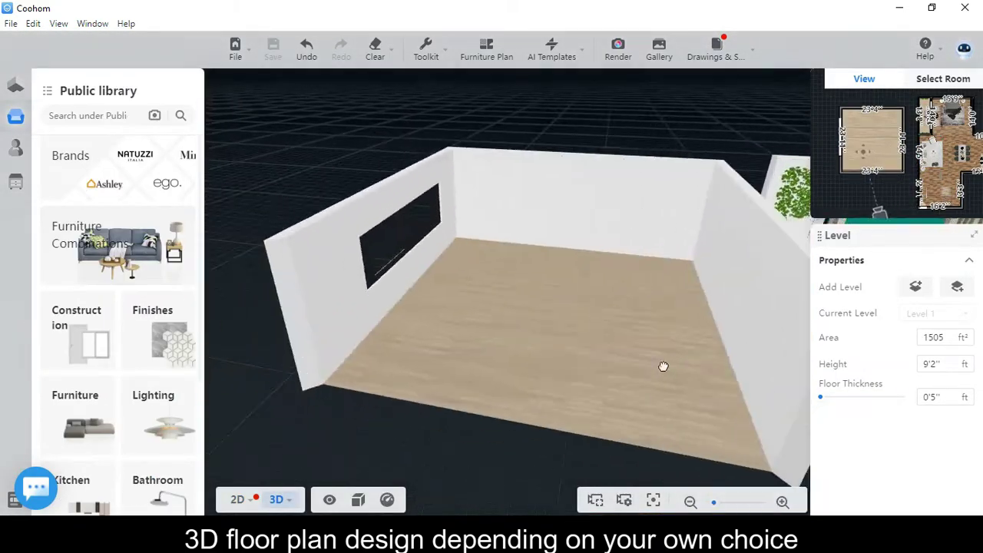
pyautogui.scroll(3, 509, 333)
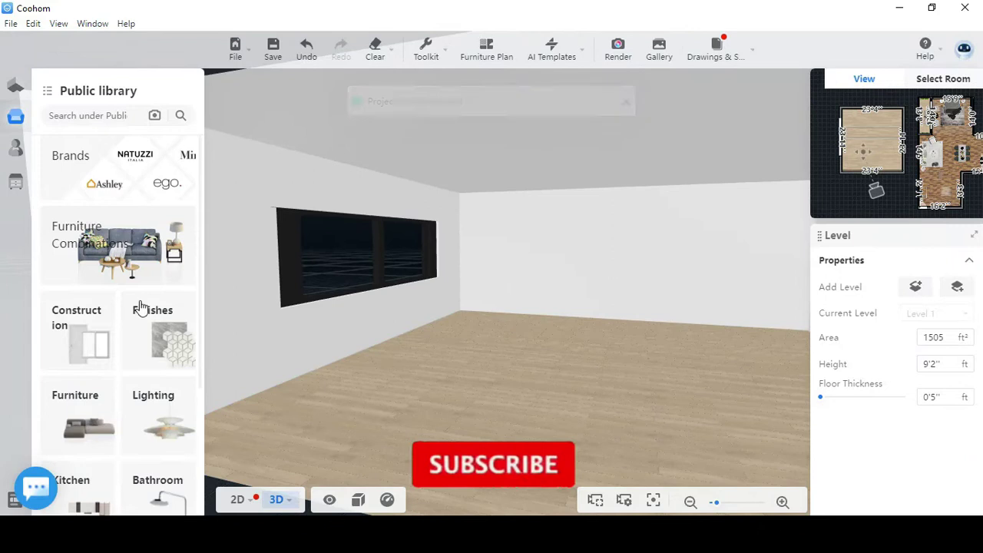
pyautogui.click(77, 407)
pyautogui.moveTo(88, 270); pyautogui.dragTo(342, 344)
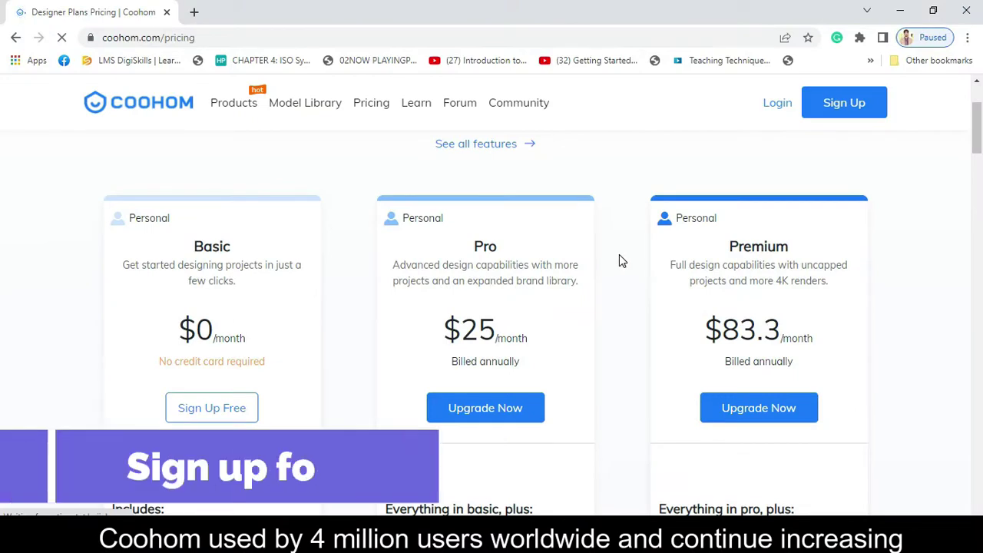
# On the Coohom pricing page in the browser, compare the Basic, Pro and Premium plans and their included features.
pyautogui.scroll(-3, 621, 261)
pyautogui.scroll(1, 620, 261)
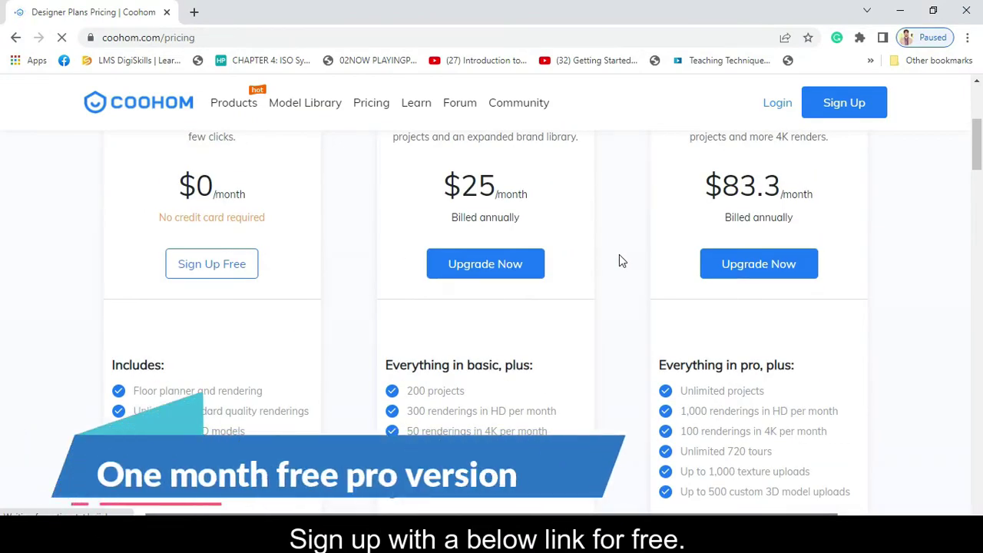
pyautogui.scroll(-2, 621, 261)
pyautogui.scroll(6, 620, 261)
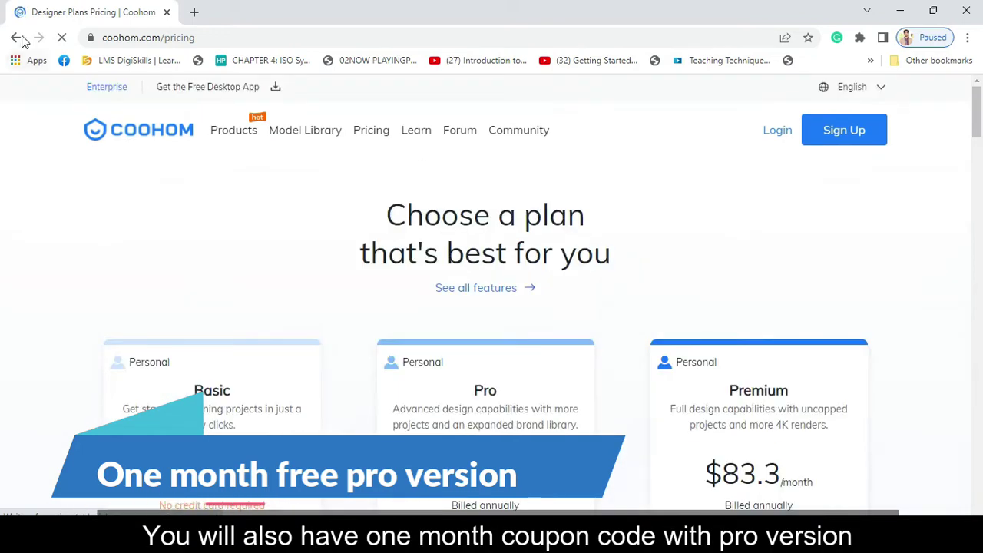
# Return to the Coohom home page and look through its model library, AI decorator and 720 virtual tour sections.
pyautogui.scroll(8, 272, 231)
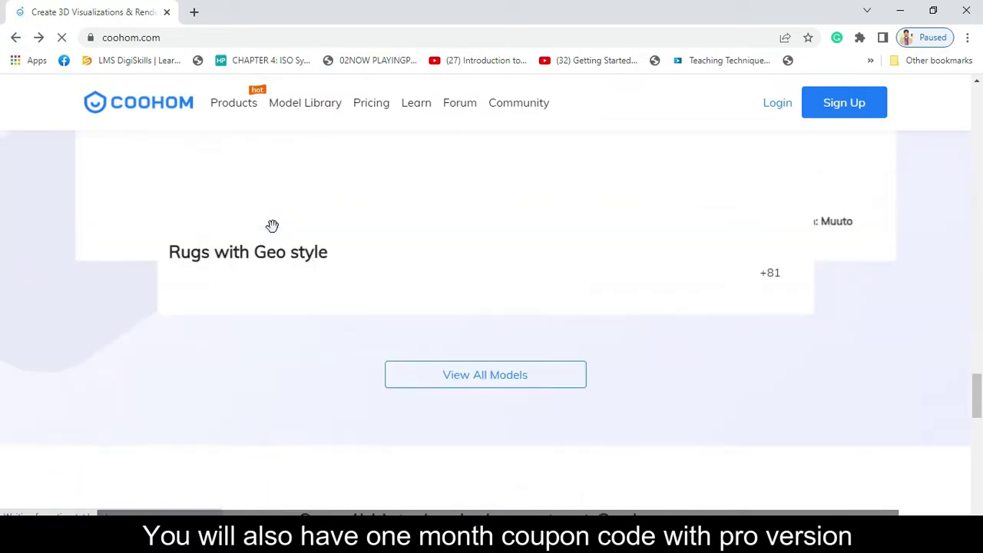
pyautogui.scroll(-3, 274, 230)
pyautogui.scroll(10, 274, 232)
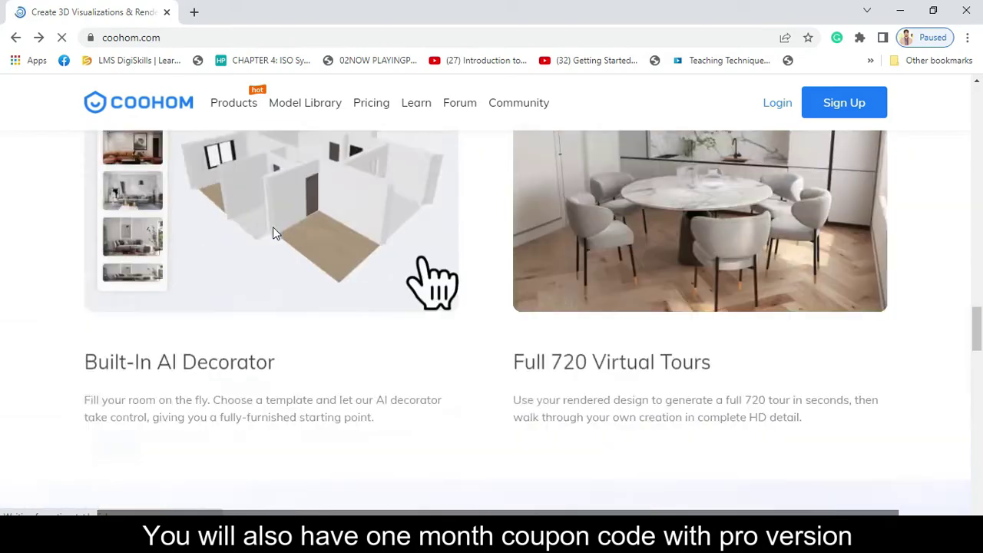
pyautogui.scroll(6, 442, 337)
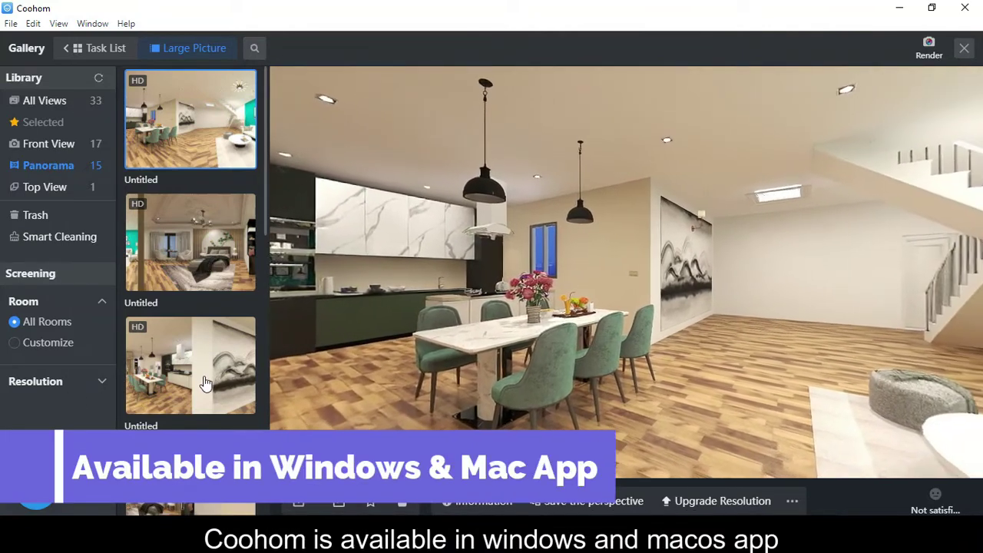
# Switch to the Coohom desktop app's render gallery and view the living-dining and bedroom panorama renderings.
pyautogui.click(204, 376)
pyautogui.scroll(-1, 204, 382)
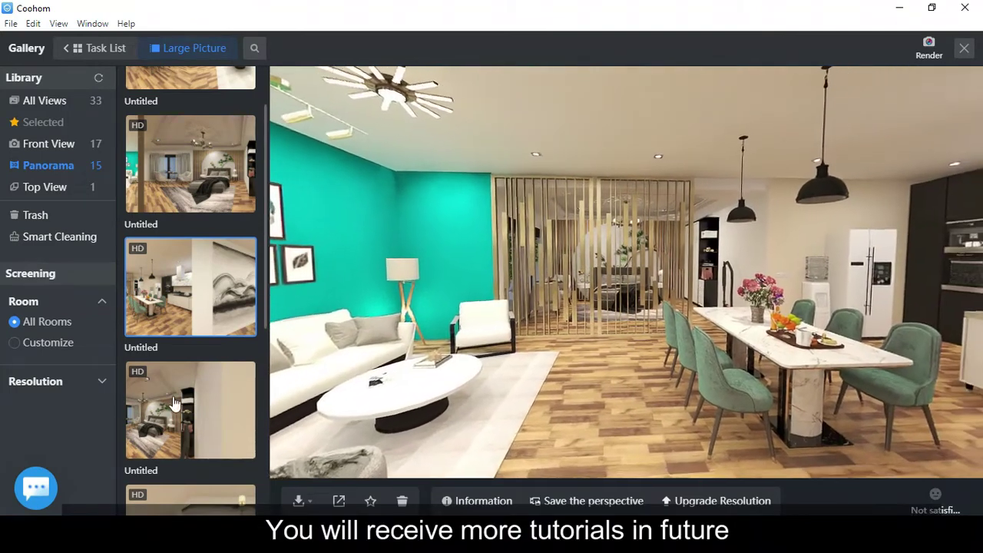
pyautogui.click(175, 403)
pyautogui.scroll(-5, 174, 399)
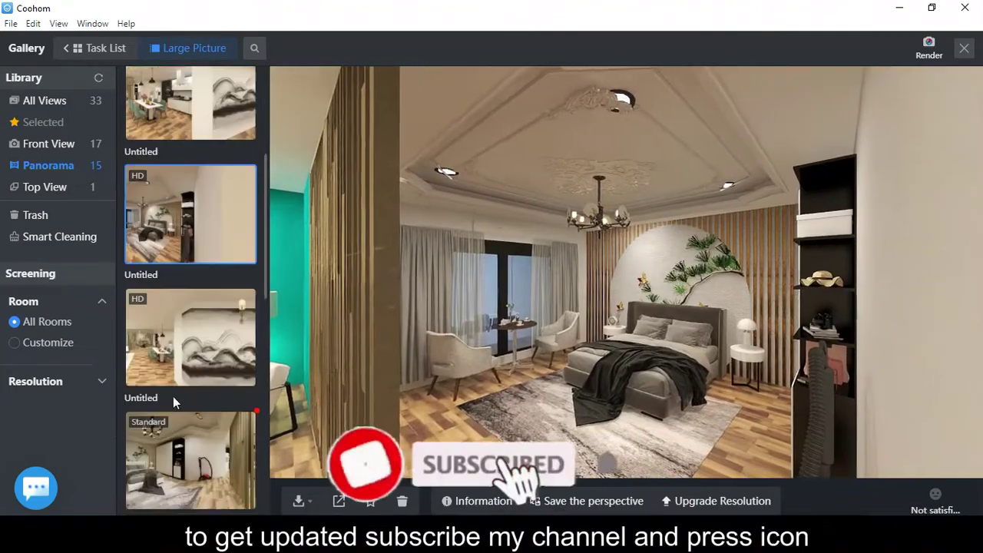
pyautogui.scroll(-5, 183, 332)
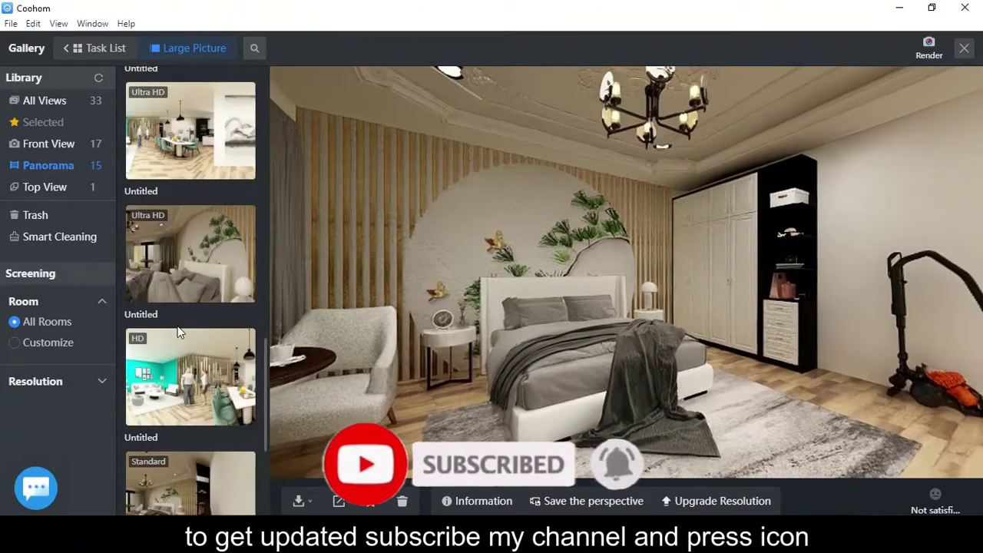
pyautogui.scroll(-3, 175, 280)
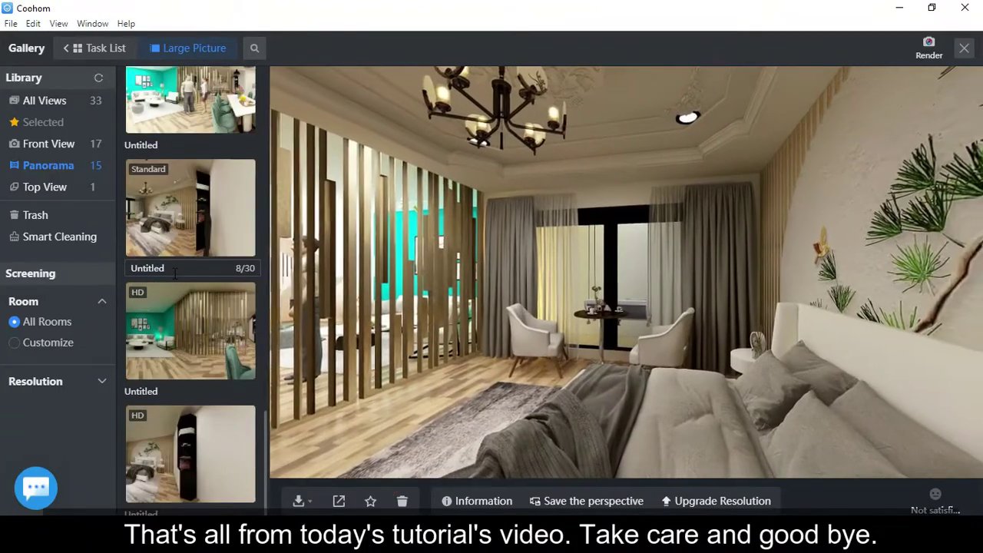